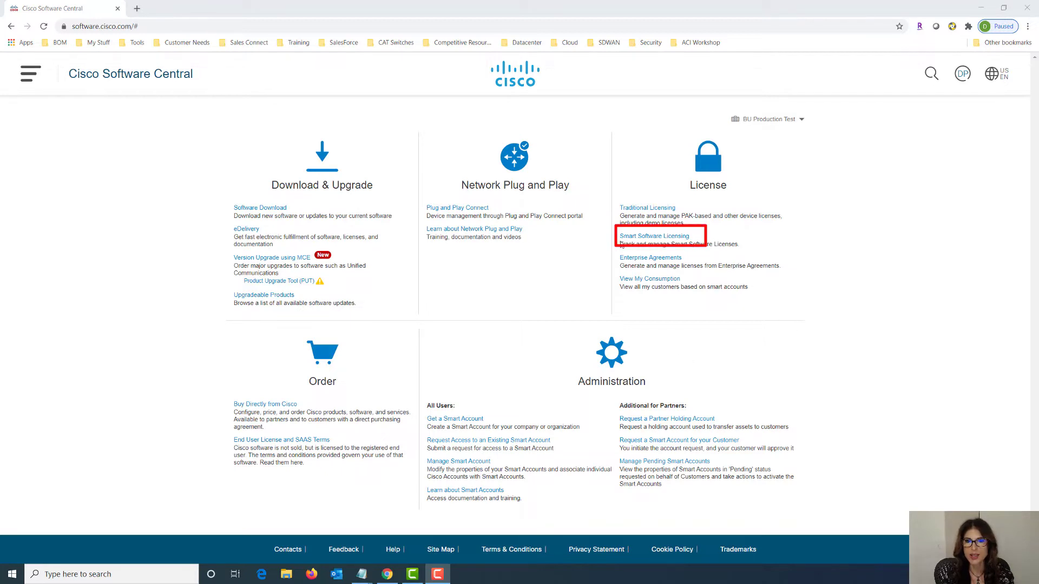
- Open Smart Software Licensing and show the alerts 200 per page
click(629, 238)
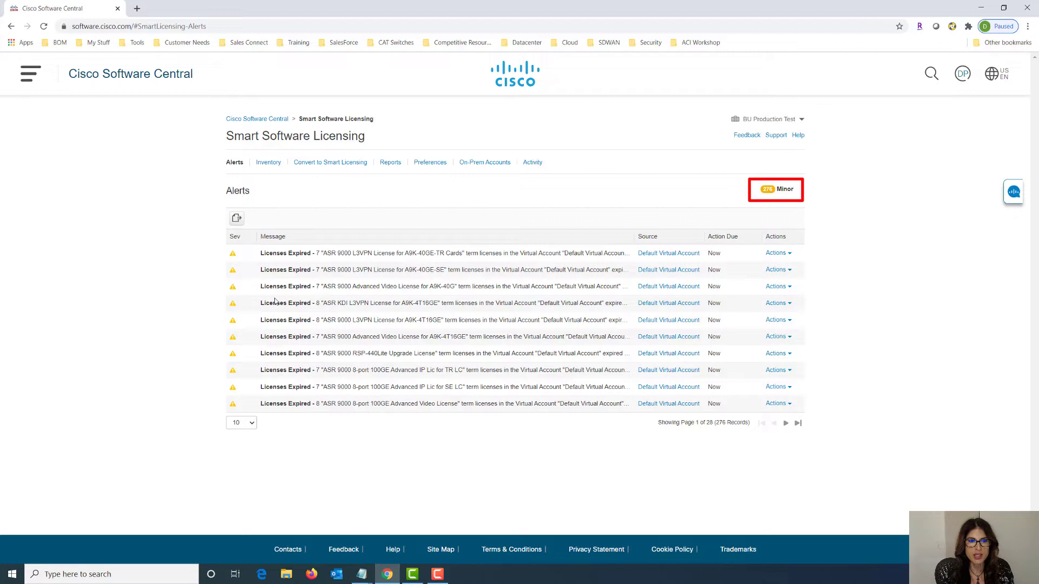
click(252, 424)
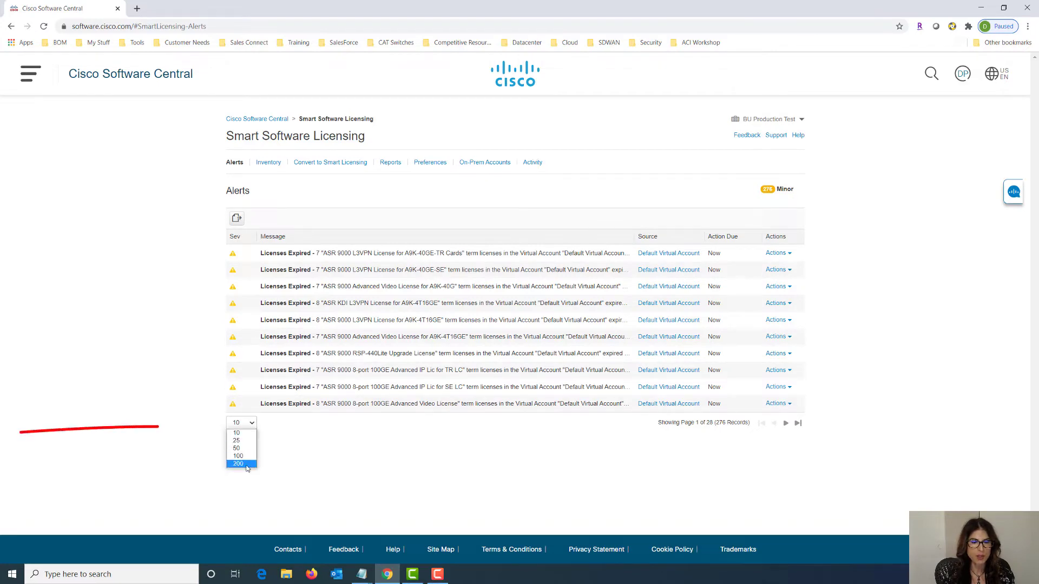
click(246, 465)
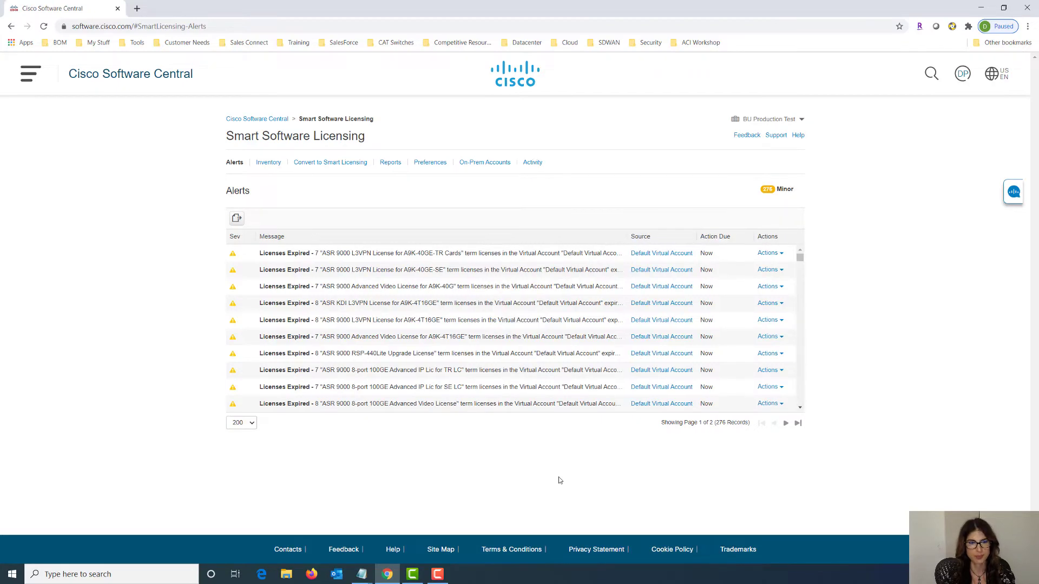
- Go to Inventory and preview the Create Registration Token dialog without creating a token
click(267, 168)
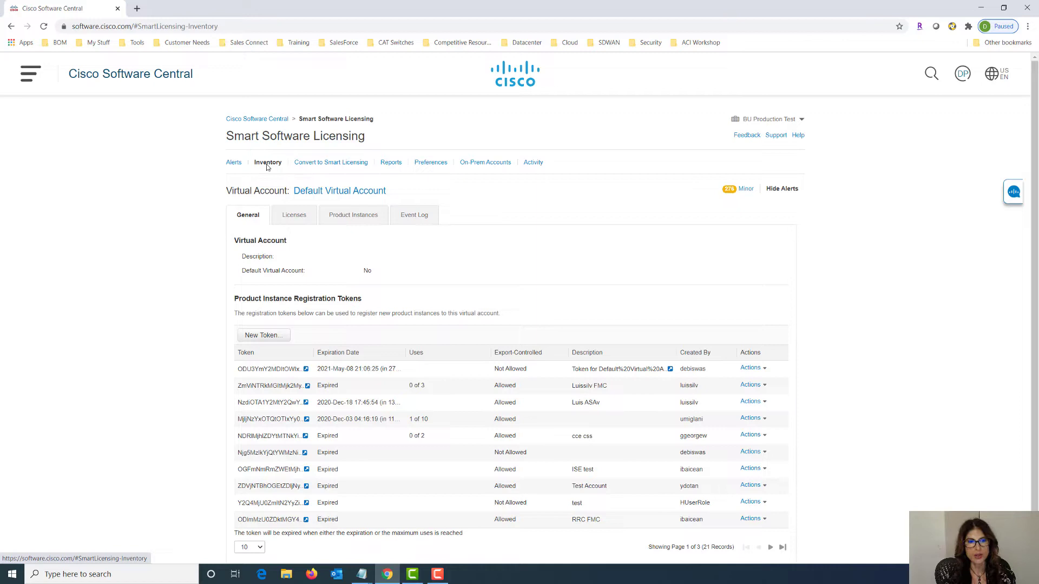
click(283, 341)
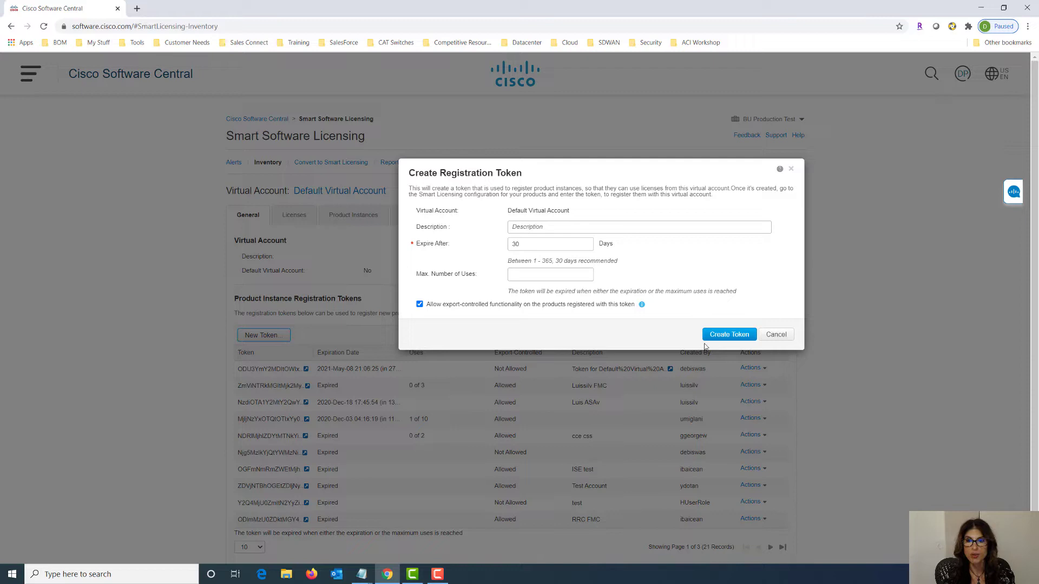
click(776, 335)
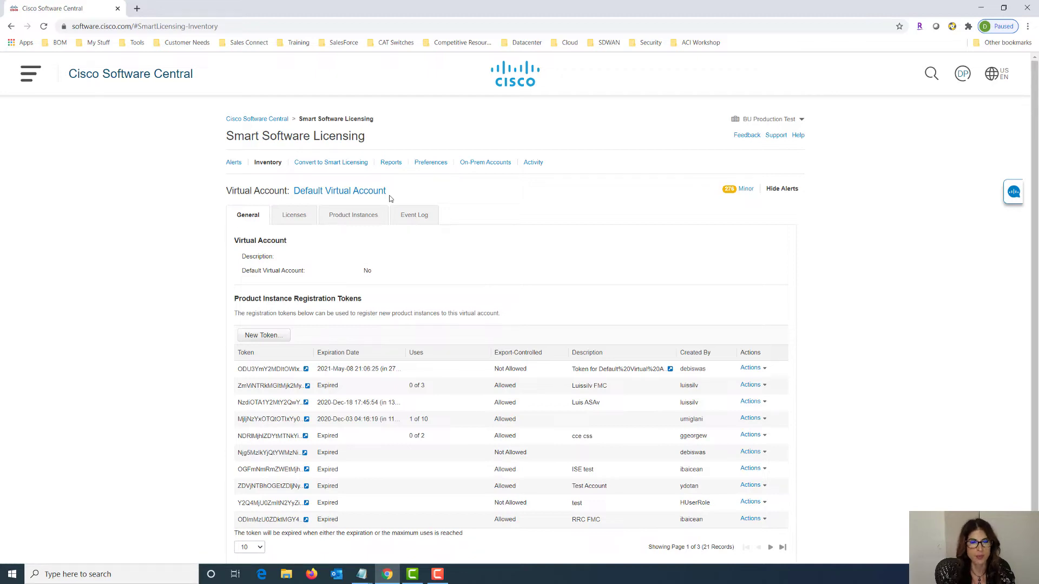
- List all 68 licenses in the virtual account at 200 per page
click(295, 224)
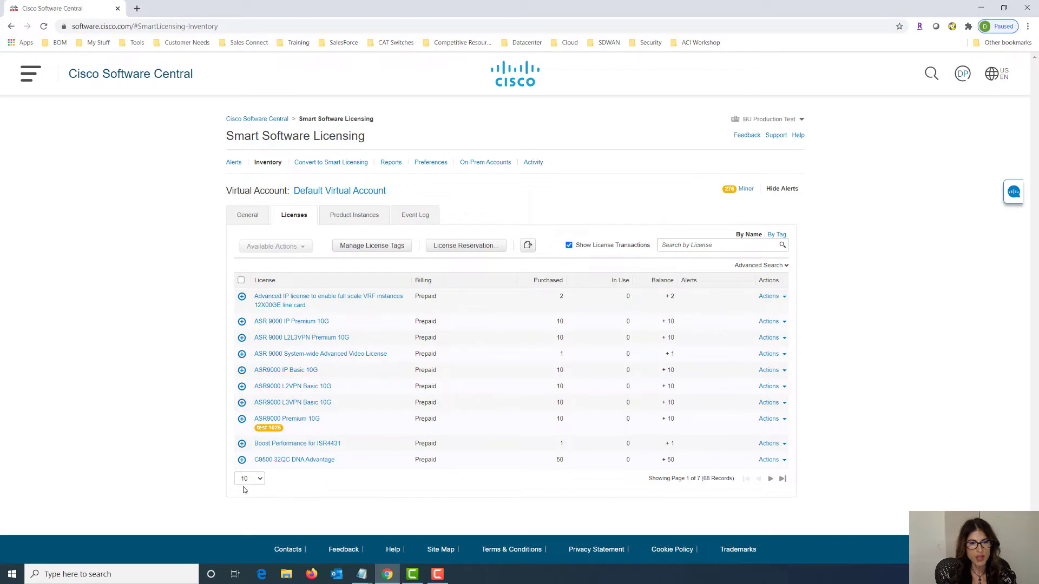
click(258, 479)
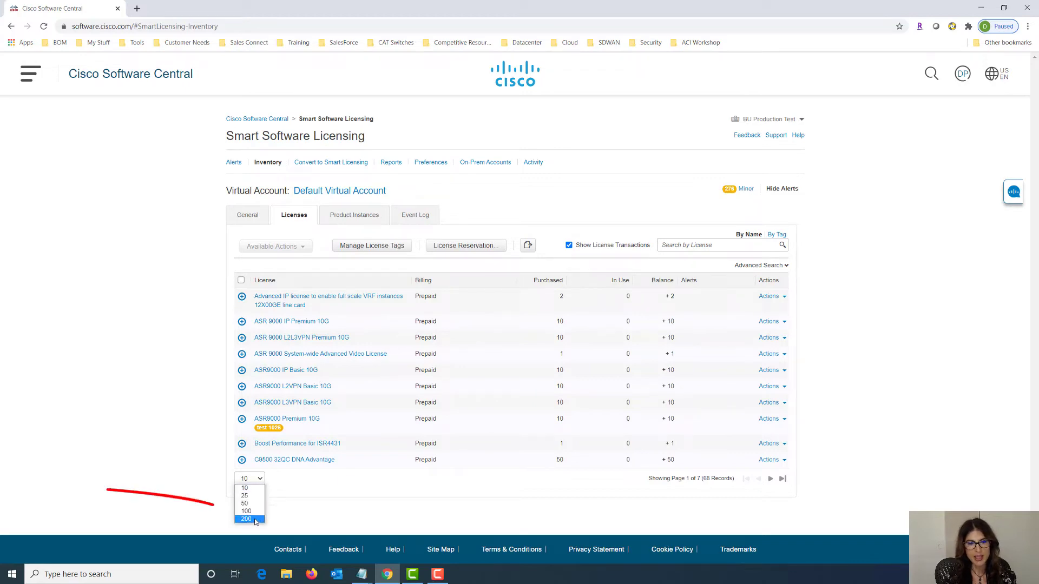
click(246, 519)
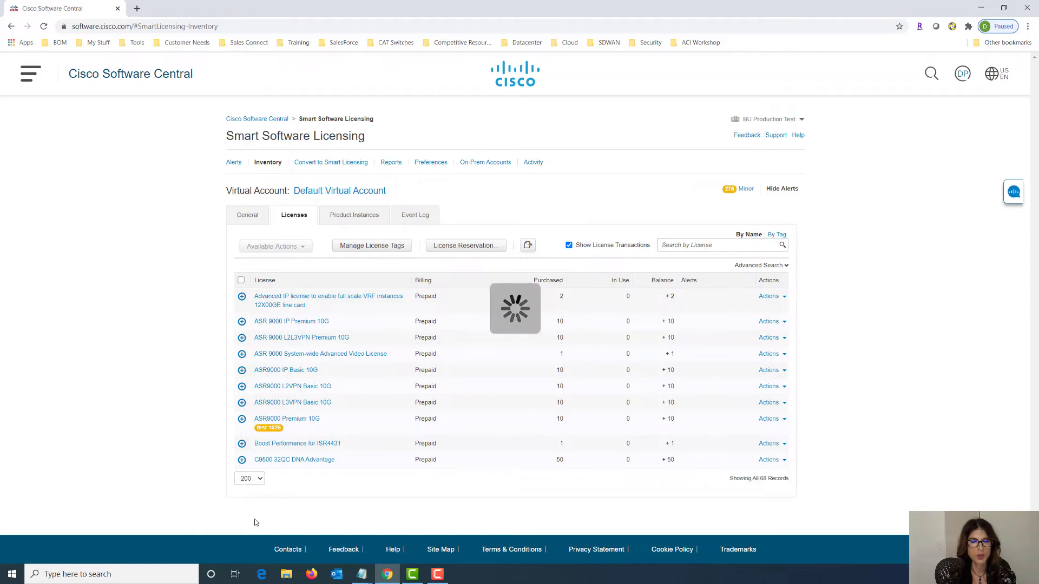
- Open the details of the Firepower MCv Device License
scroll(327, 487, down, 1)
scroll(327, 486, down, 15)
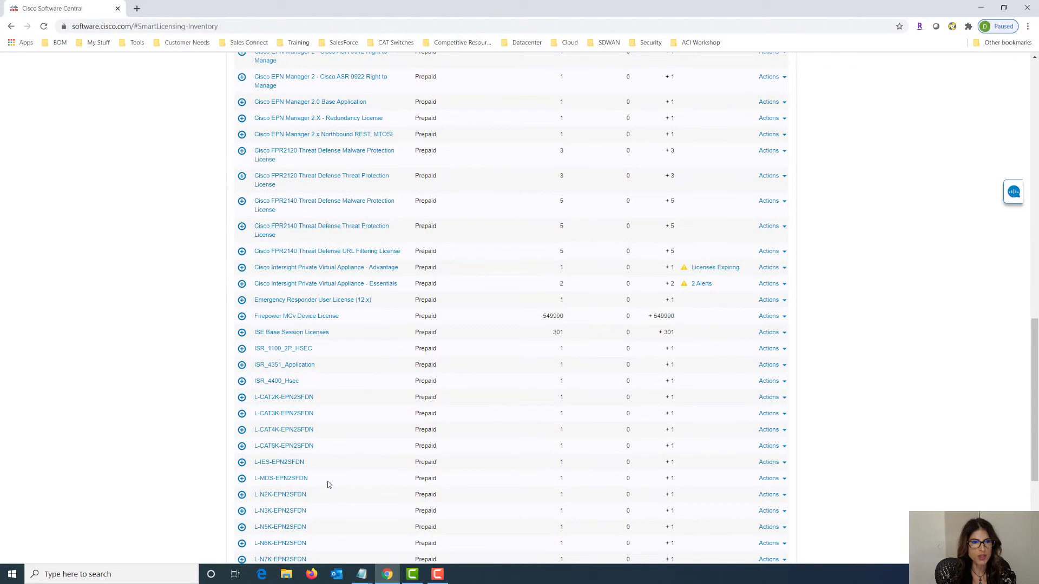
click(273, 320)
scroll(572, 430, up, 4)
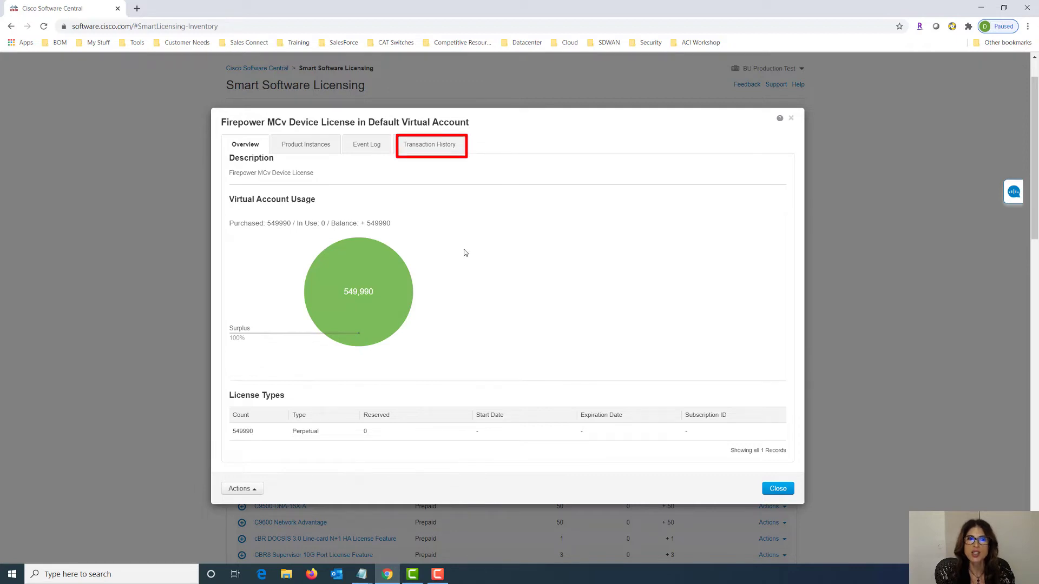
- View the Firepower MCv license's transaction history, then close its details window
click(426, 152)
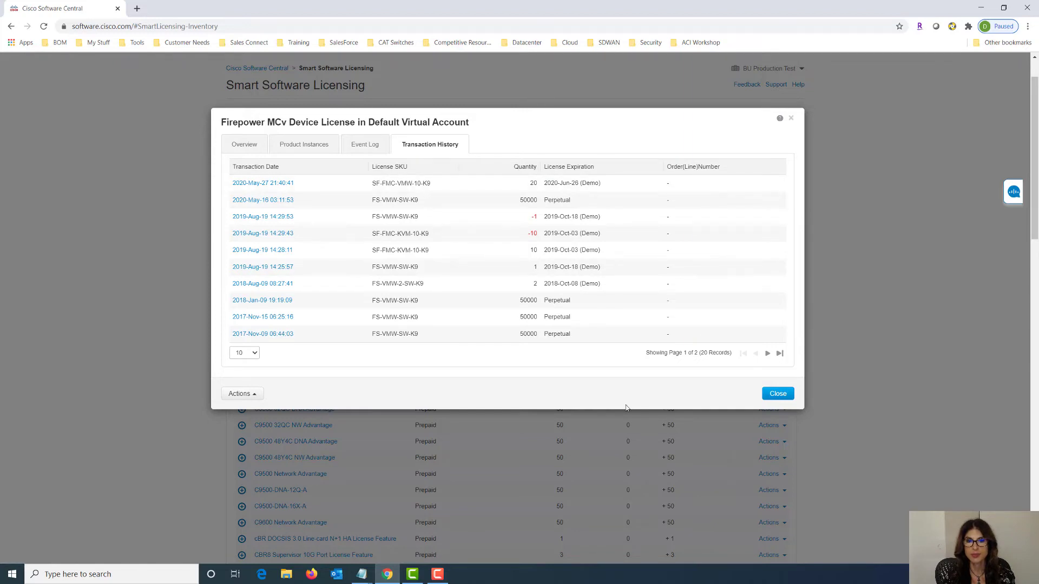
click(778, 394)
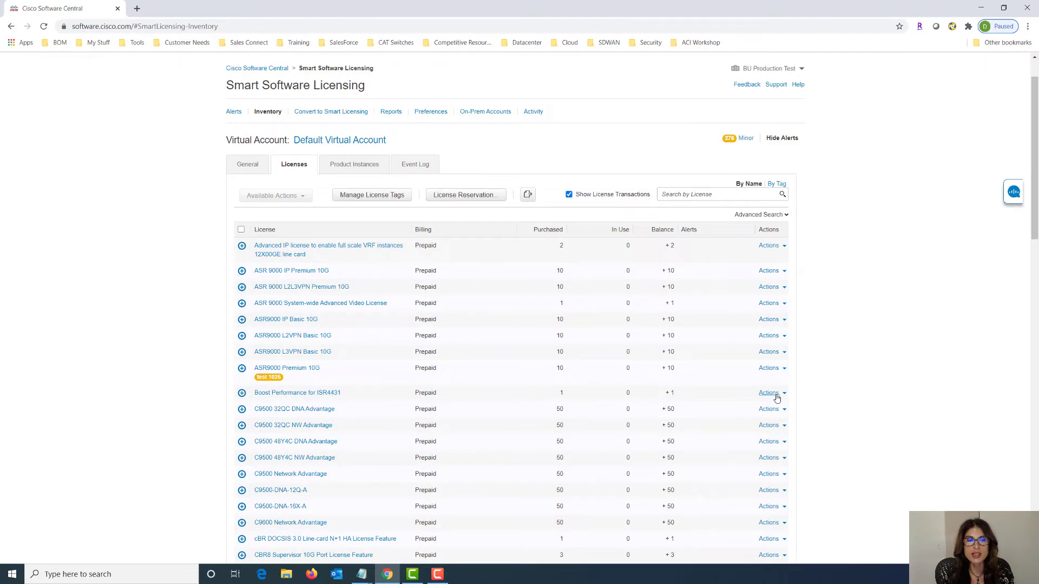
- Expand and select the ASR9000 L3VPN Basic 10G license and start transferring it
click(242, 353)
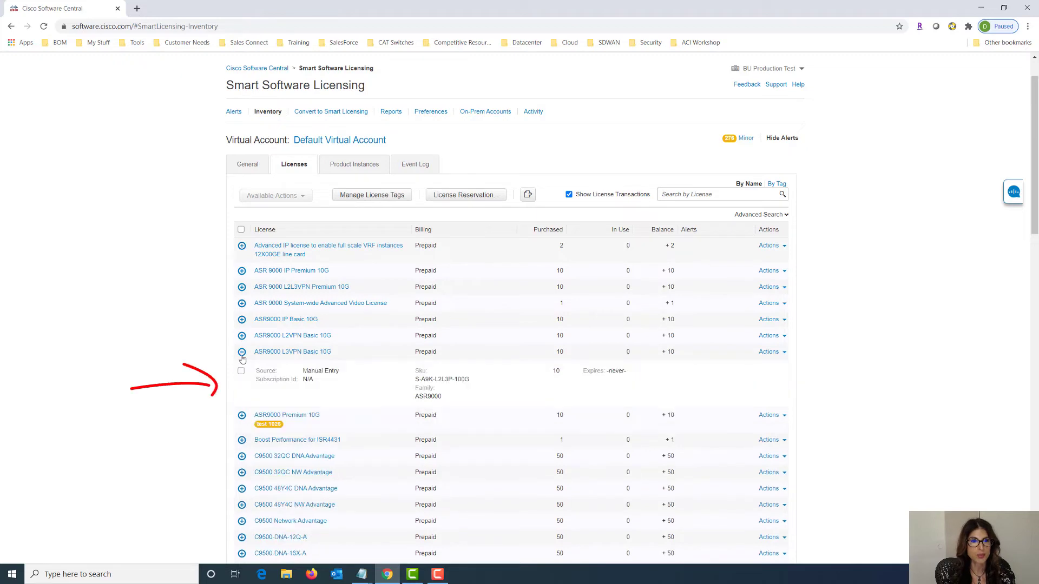
click(242, 372)
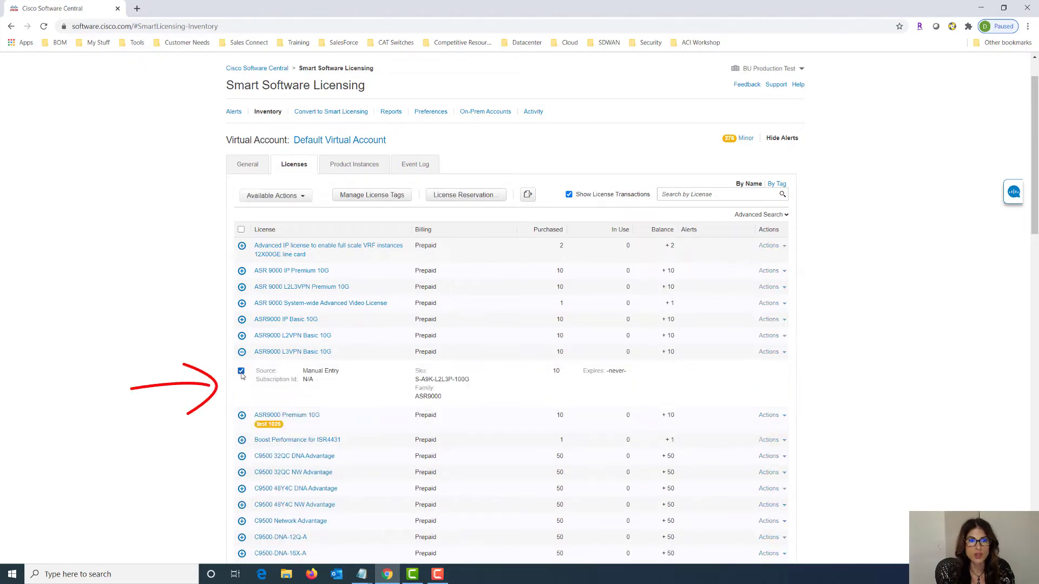
click(274, 199)
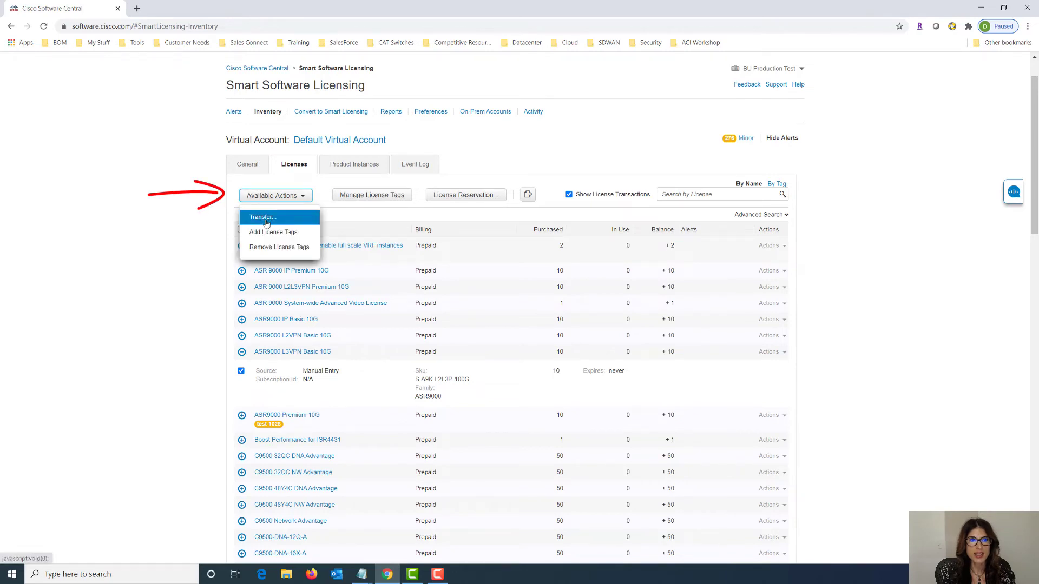
click(265, 219)
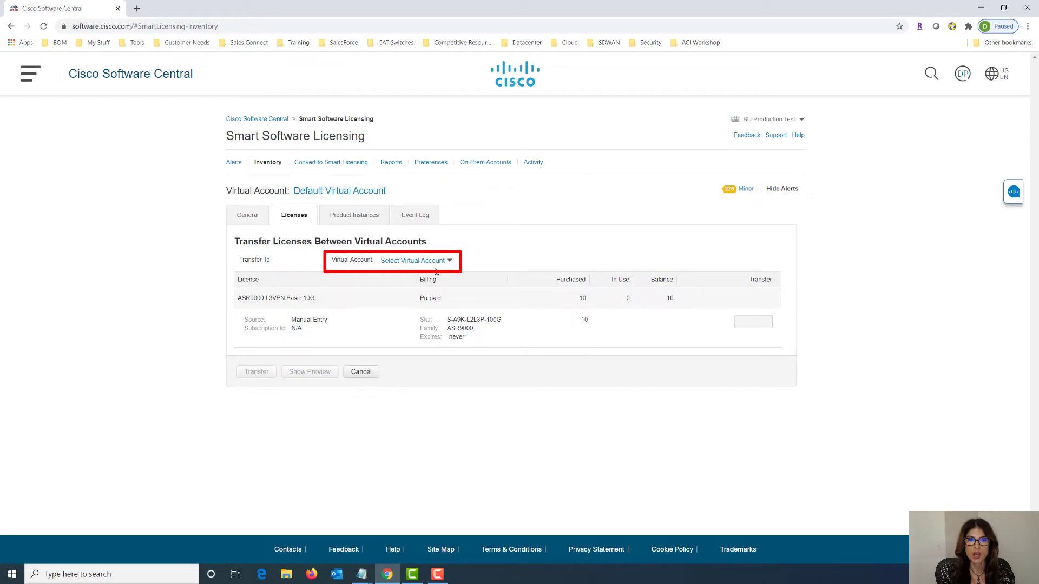
- Browse the destination virtual accounts, abandon the transfer, and go to License Conversion
click(450, 262)
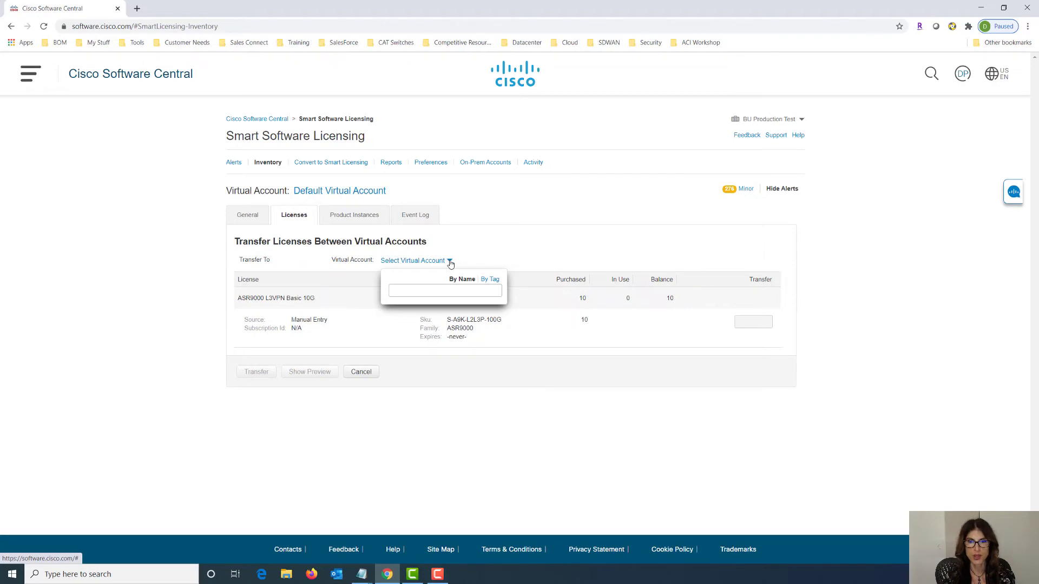
click(739, 324)
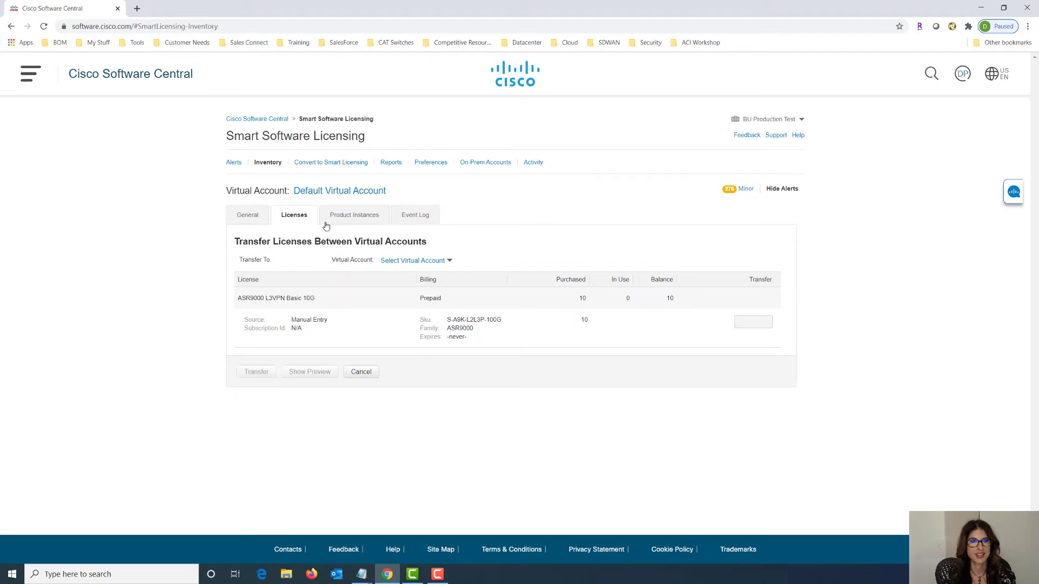
click(308, 163)
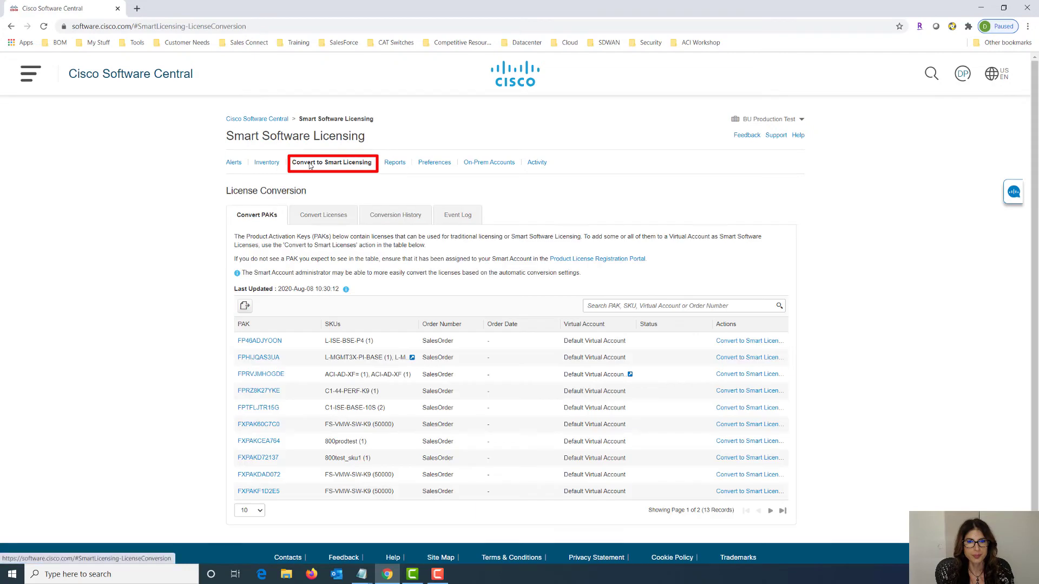
- Convert the FirePOWER device's 50000 FS-VMW-SW-K9 licenses into the Default Virtual Account
click(331, 219)
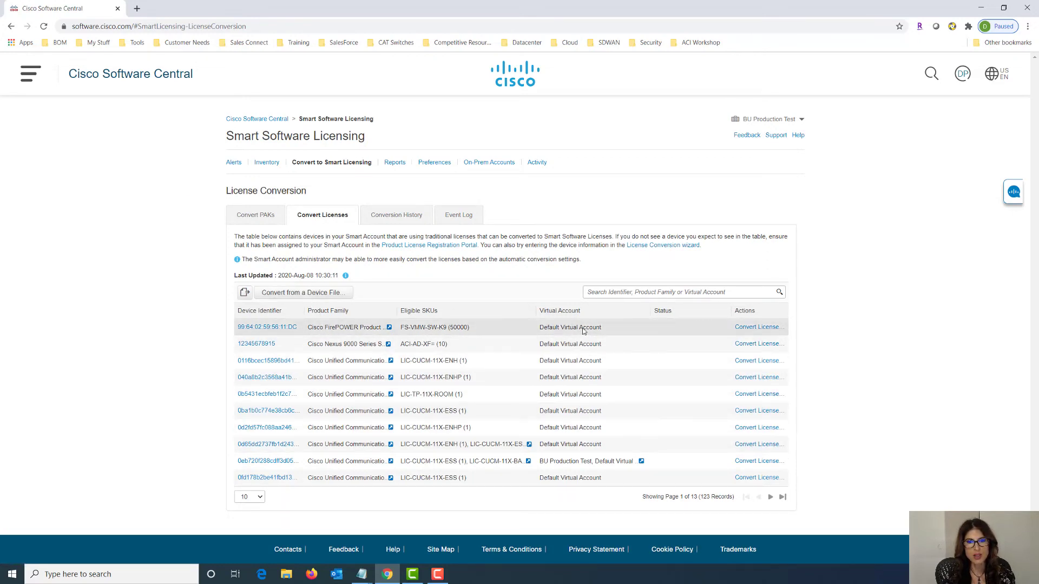
click(741, 328)
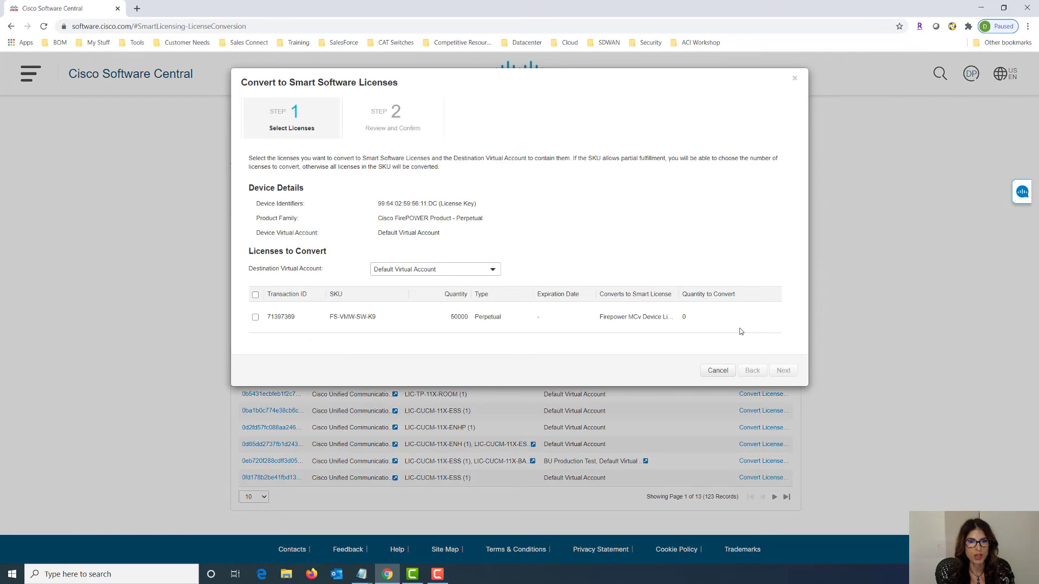
click(493, 270)
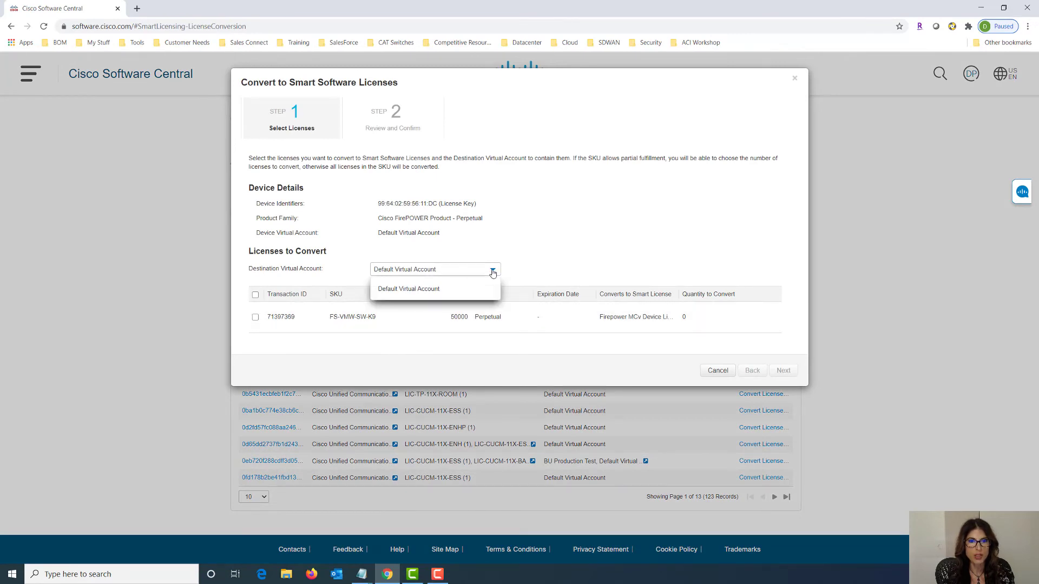
click(493, 271)
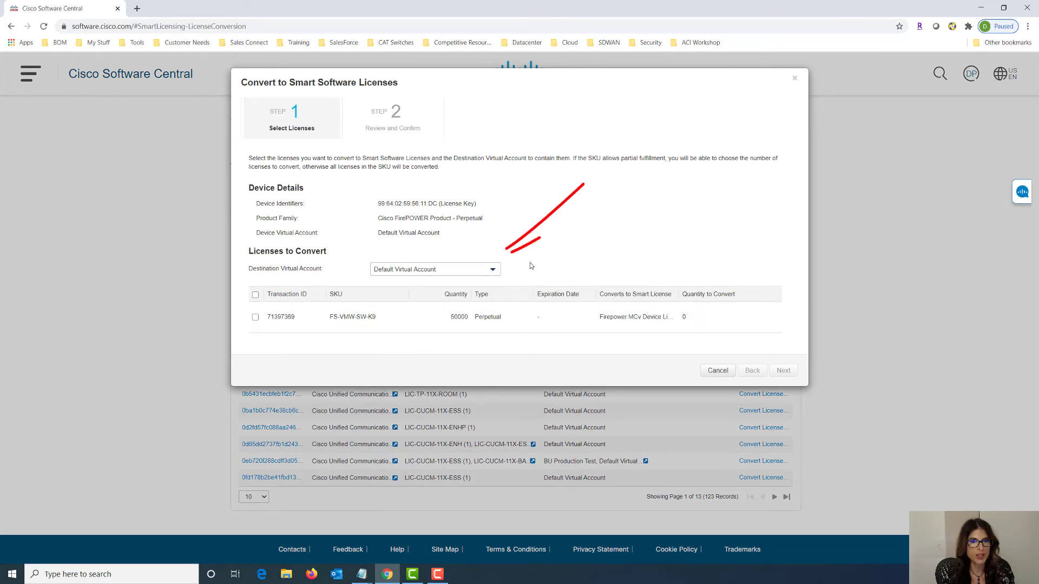
click(255, 317)
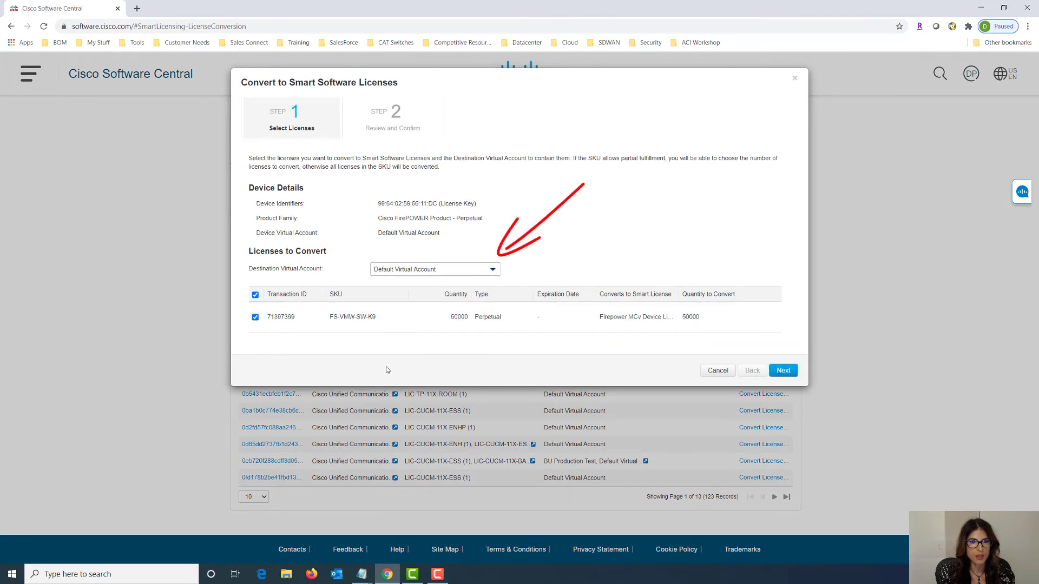
click(783, 372)
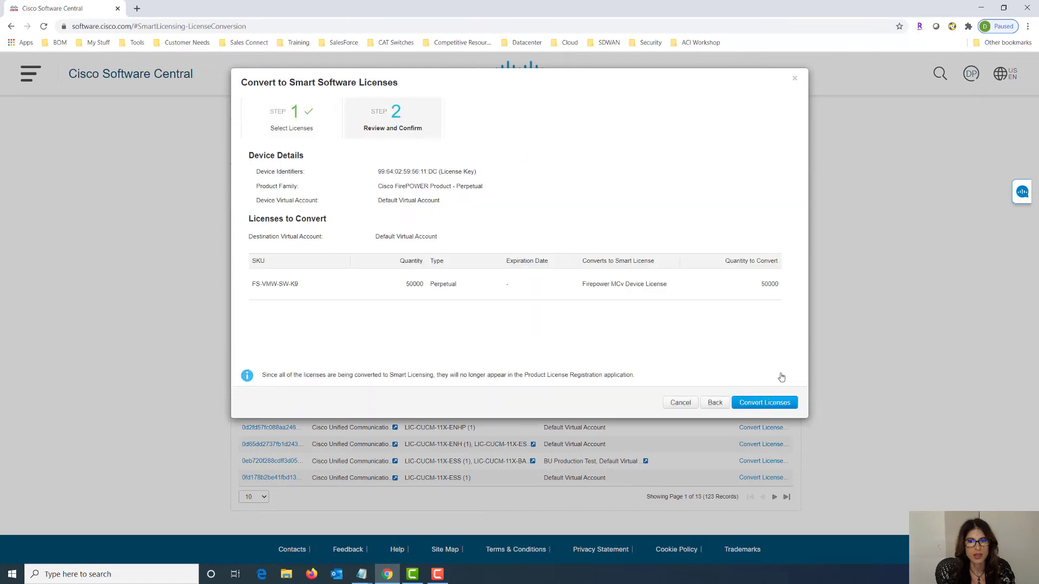
click(764, 404)
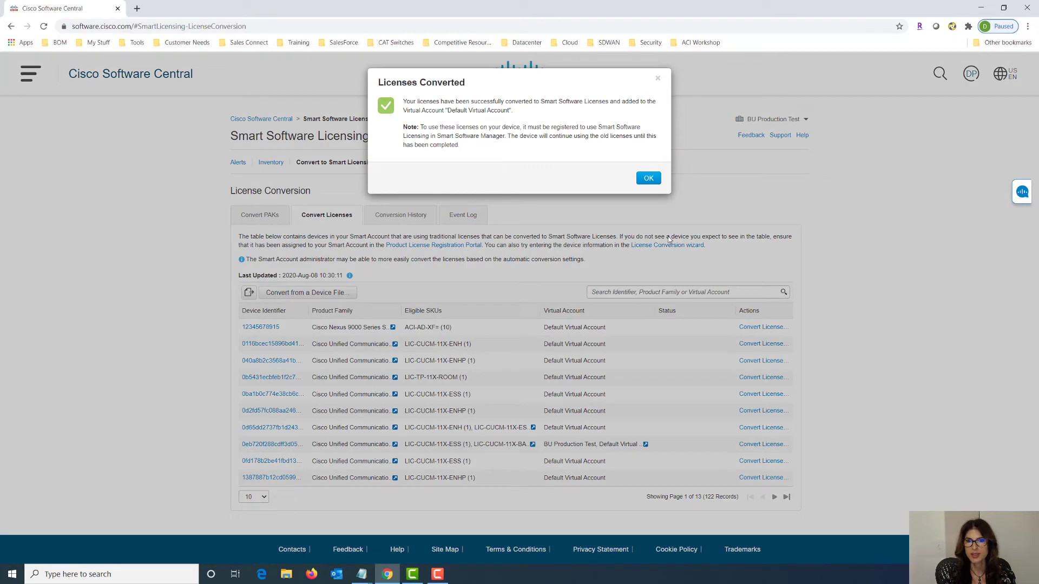
click(648, 177)
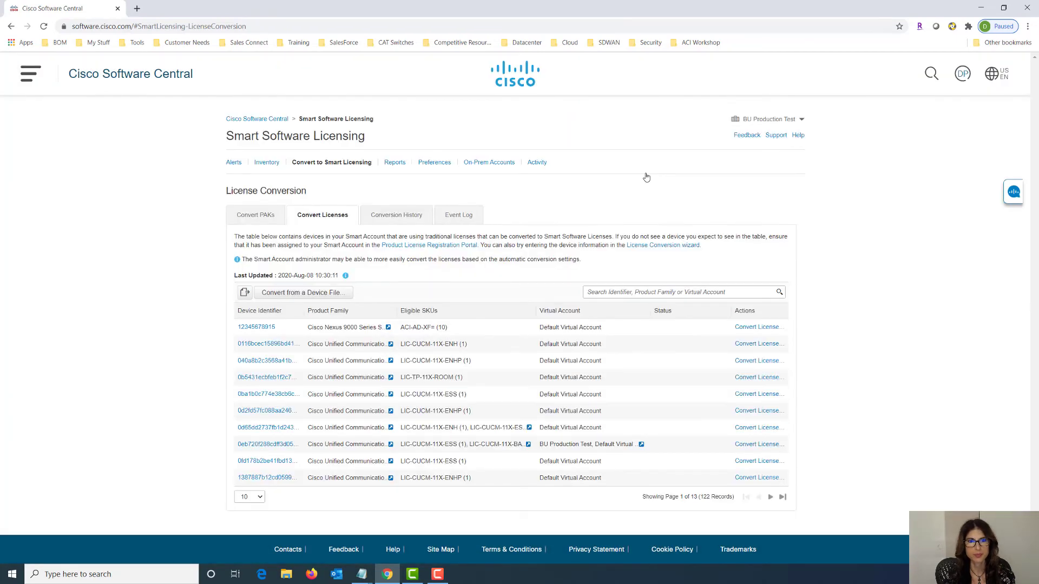
- Generate a Licenses report from Reports, close it, and cancel the report dialog
click(395, 166)
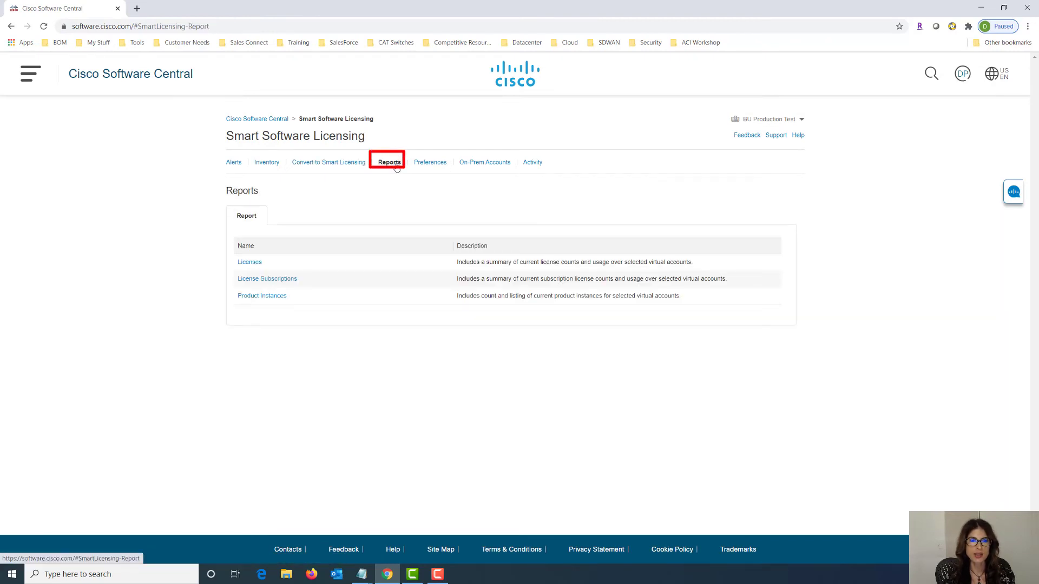
click(254, 267)
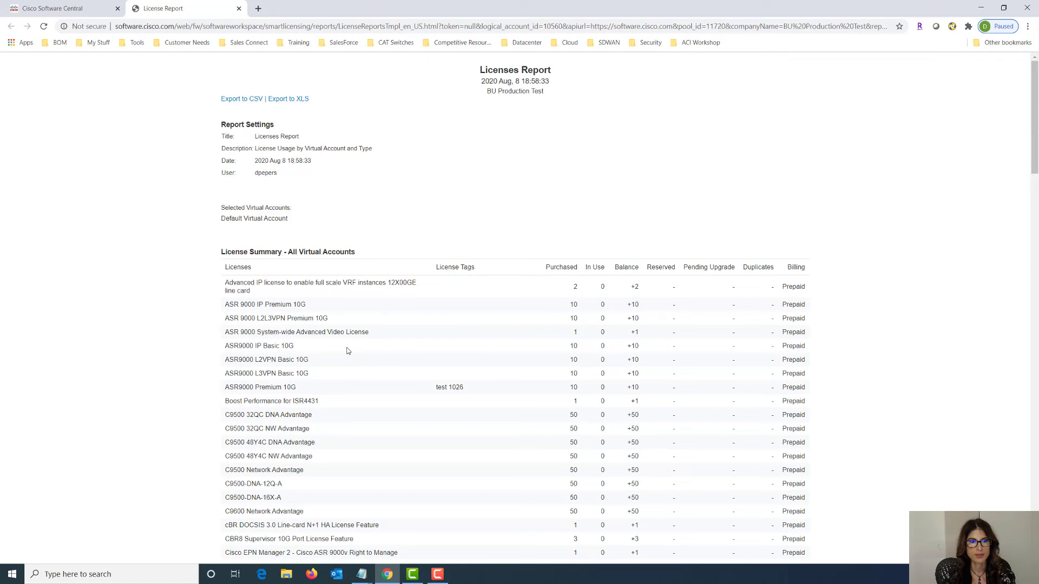
click(239, 9)
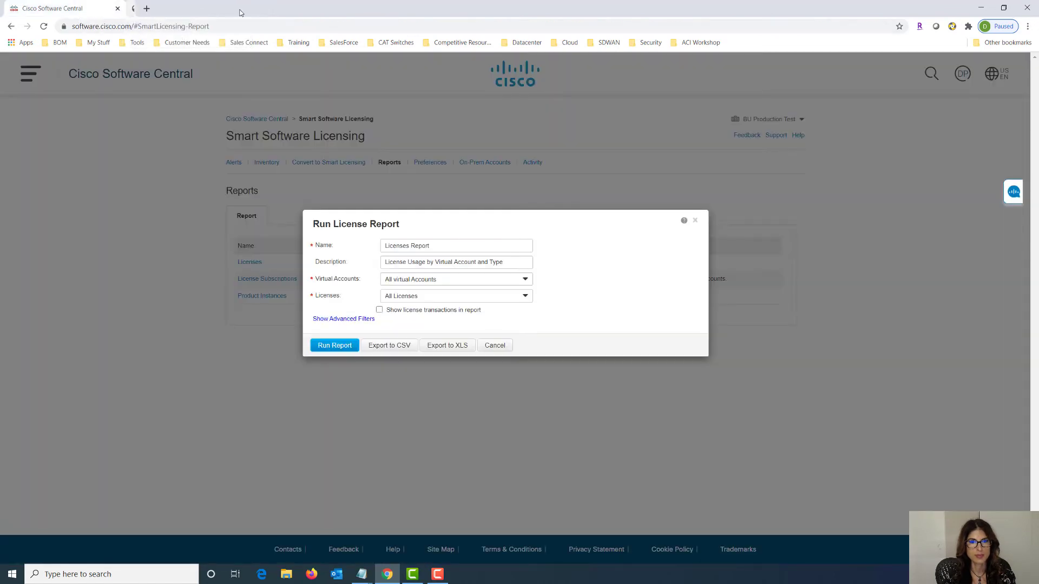
click(495, 346)
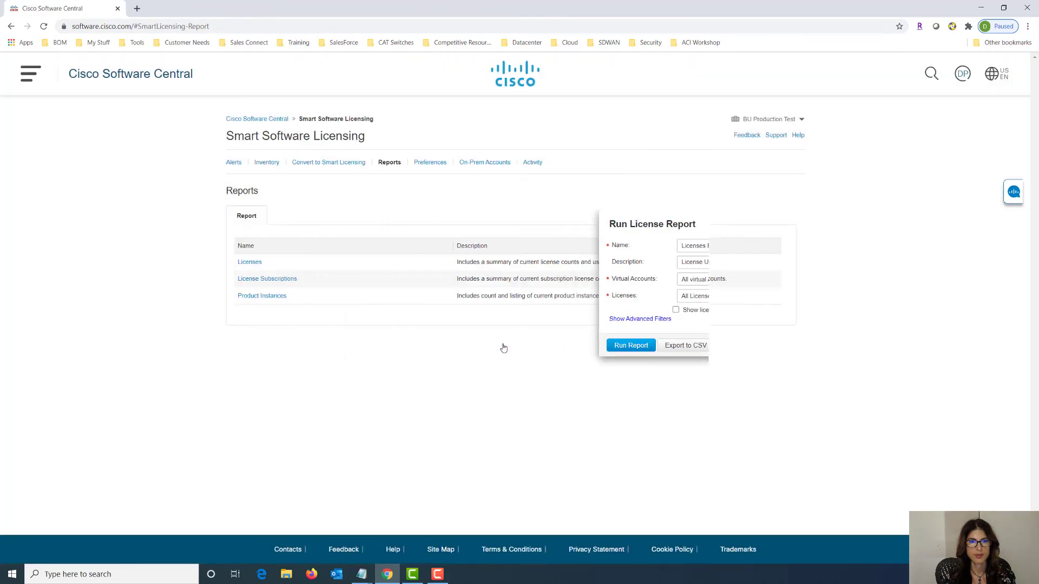
- Enable the daily email summary with all alert and informational events in Preferences
click(430, 167)
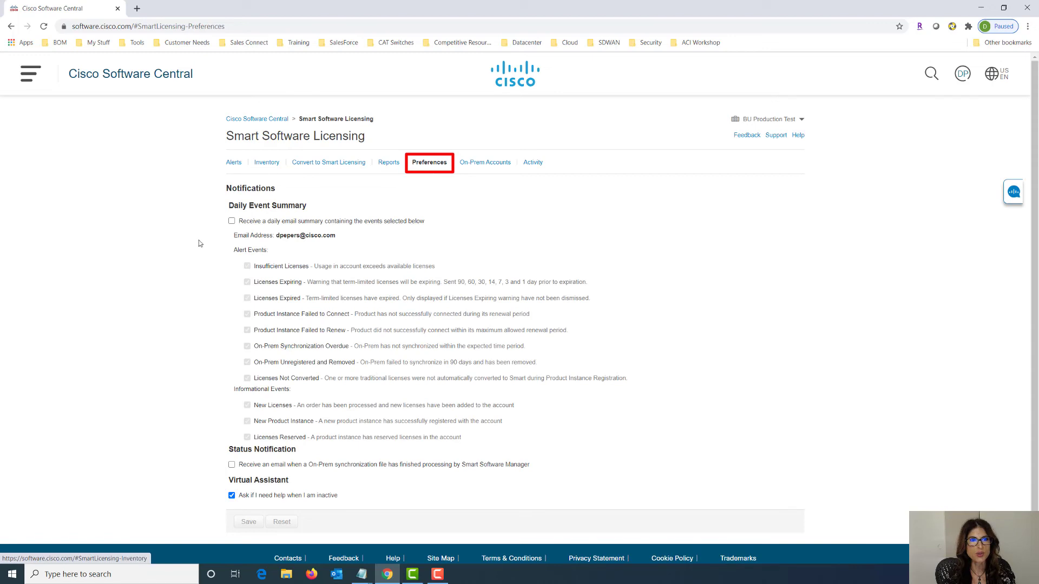
click(232, 222)
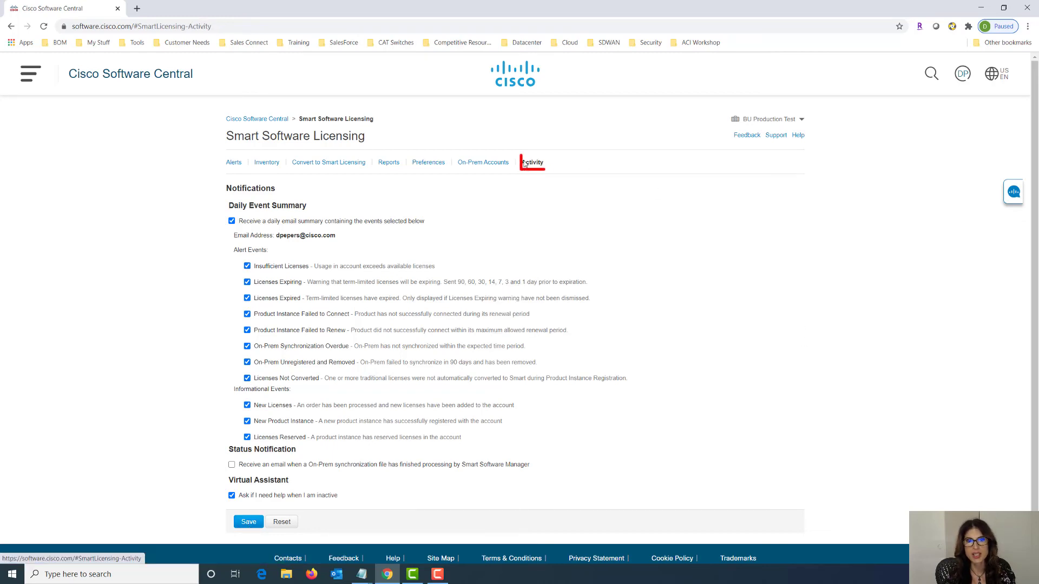
- Show the Activity event log, topped by the 50,000 Firepower MCv Device License entry
click(528, 165)
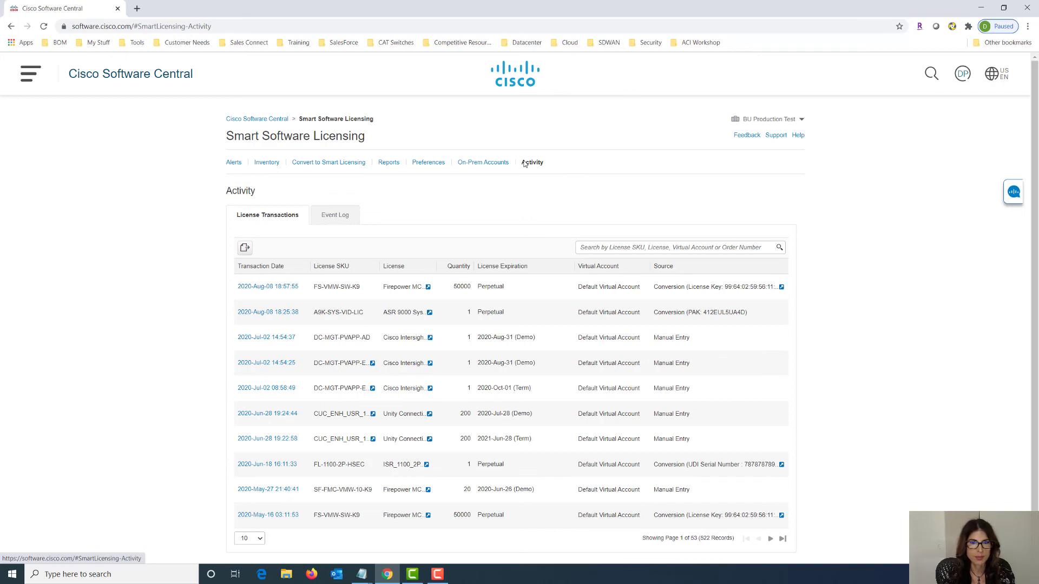
click(331, 223)
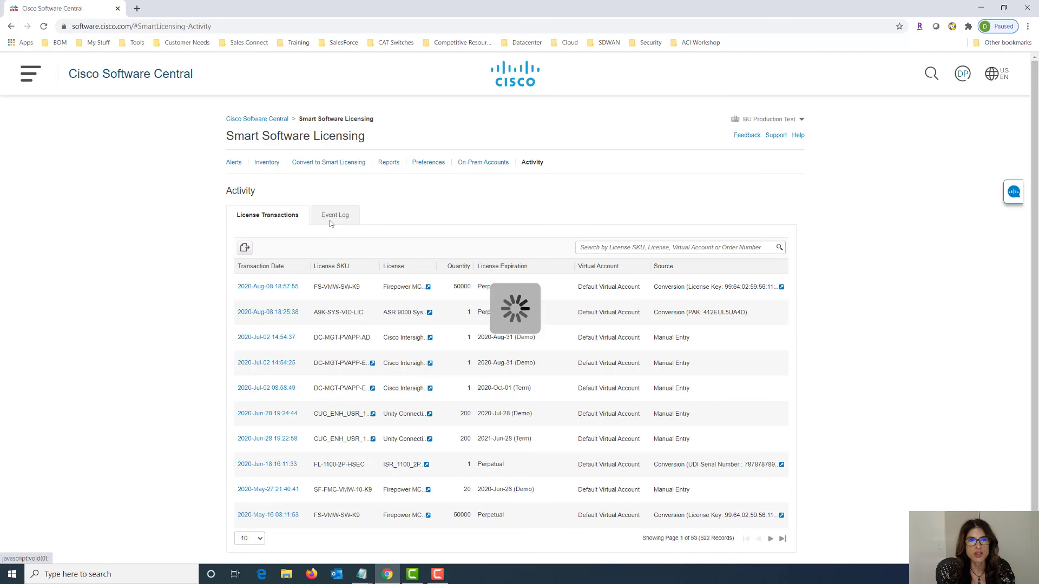